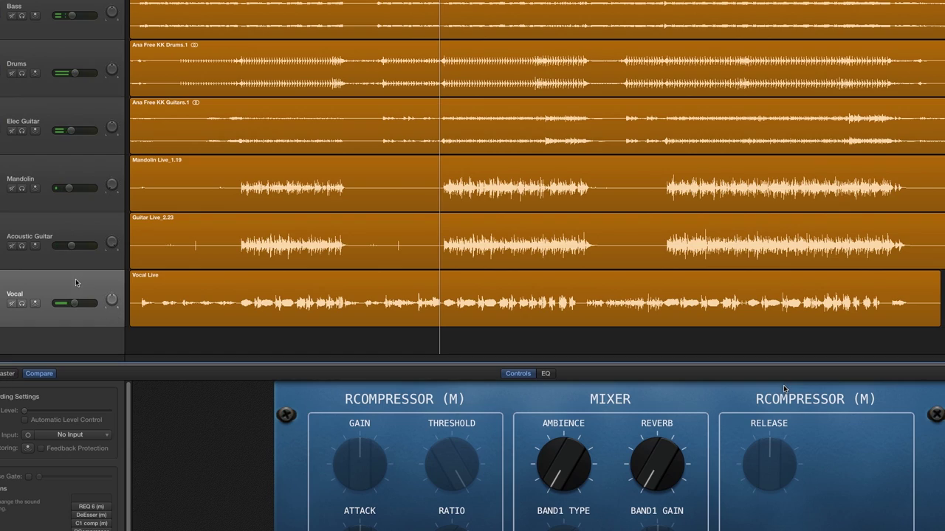
# Step: Remove the silence before the first mandolin section and between the first and second sections on the Mandolin track
pyautogui.click(75, 283)
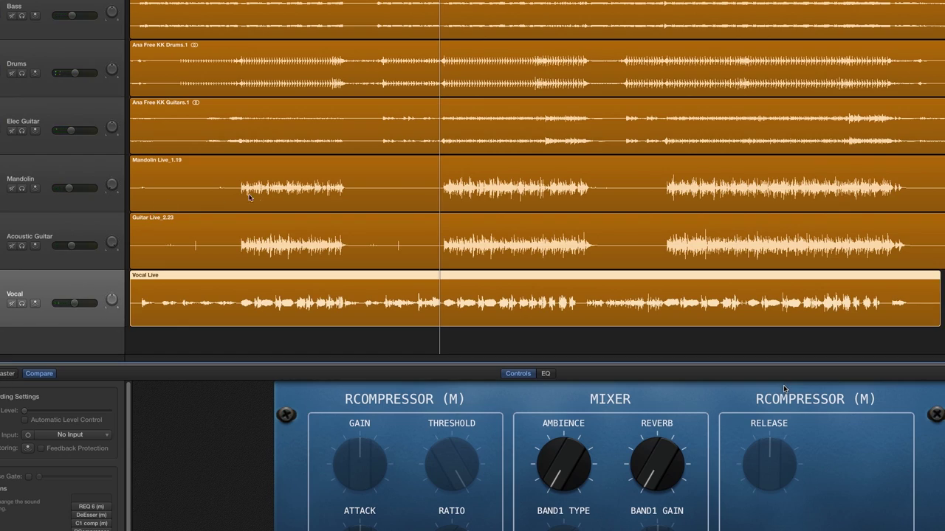
pyautogui.doubleClick(142, 208)
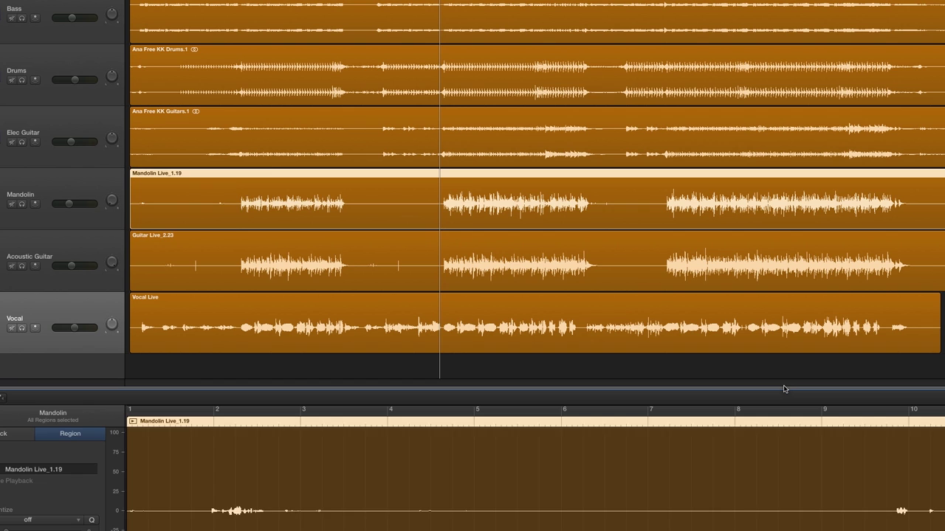
pyautogui.hotkey('ctrl', 'x')
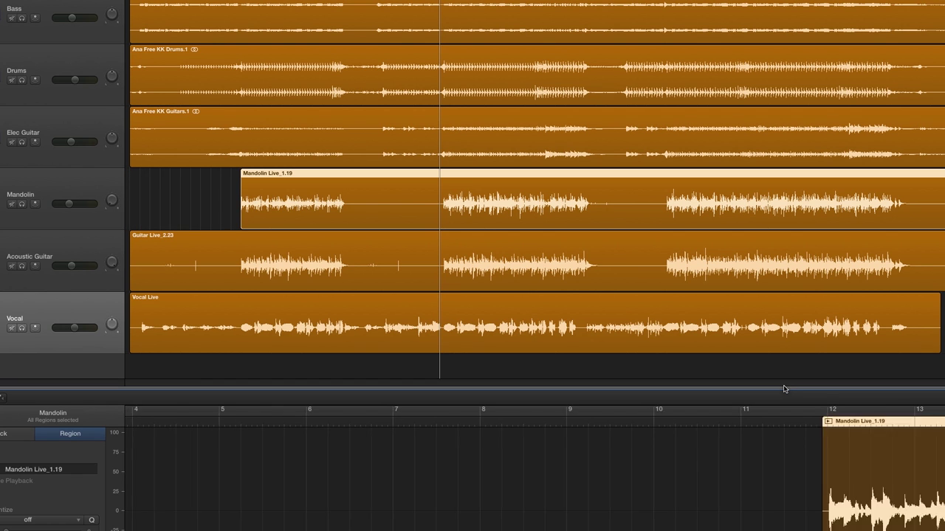
pyautogui.press('Delete')
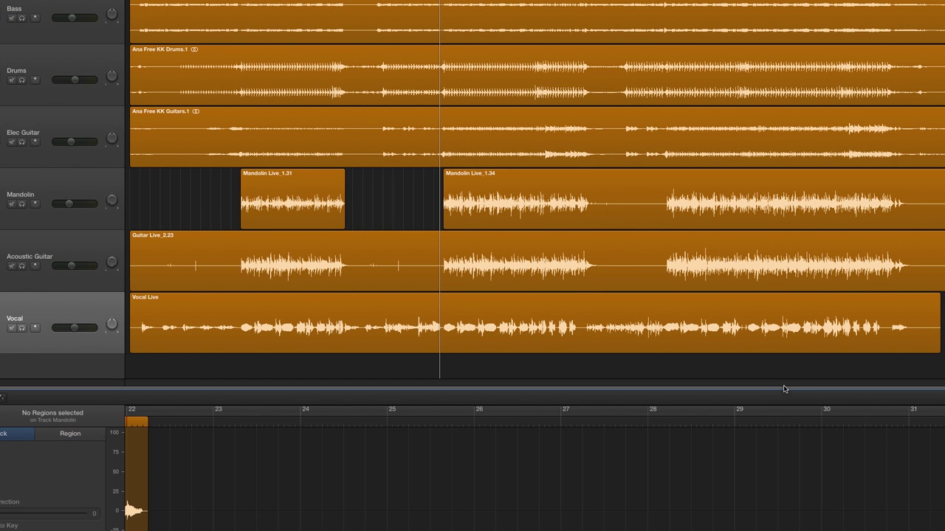
# Step: Delete the silent gap between the second and third mandolin sections and trim the silence after the final notes
pyautogui.moveTo(420, 520); pyautogui.dragTo(944, 520)
pyautogui.press('Delete')
pyautogui.press('Right')
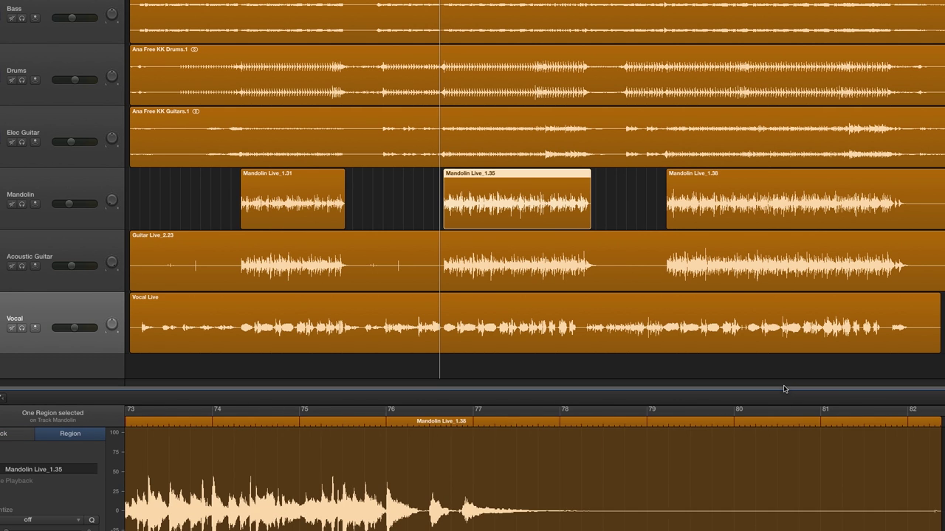
pyautogui.press('Right')
pyautogui.press('Down')
pyautogui.press('Delete')
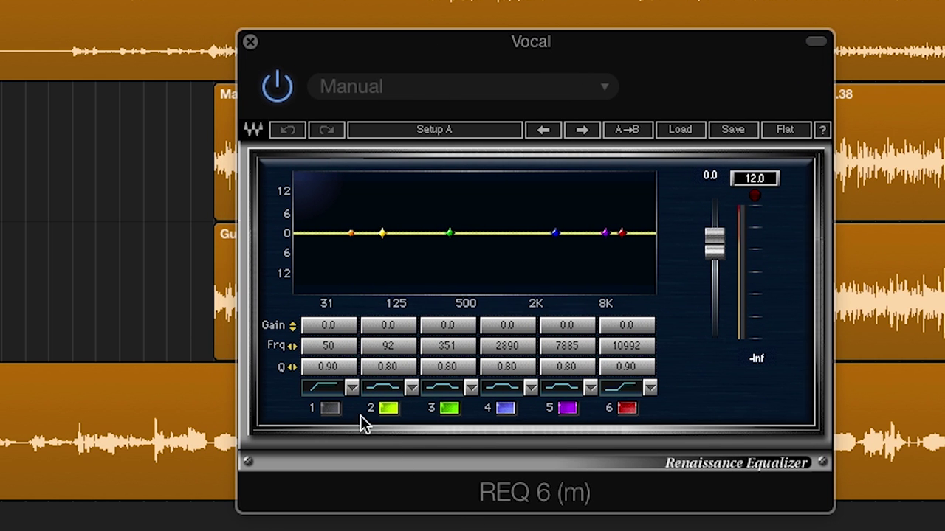
# Step: Set band 1 of the vocal's first REQ 6 to Hi-Pass at 123 Hz with a Q of 0.87
pyautogui.click(351, 387)
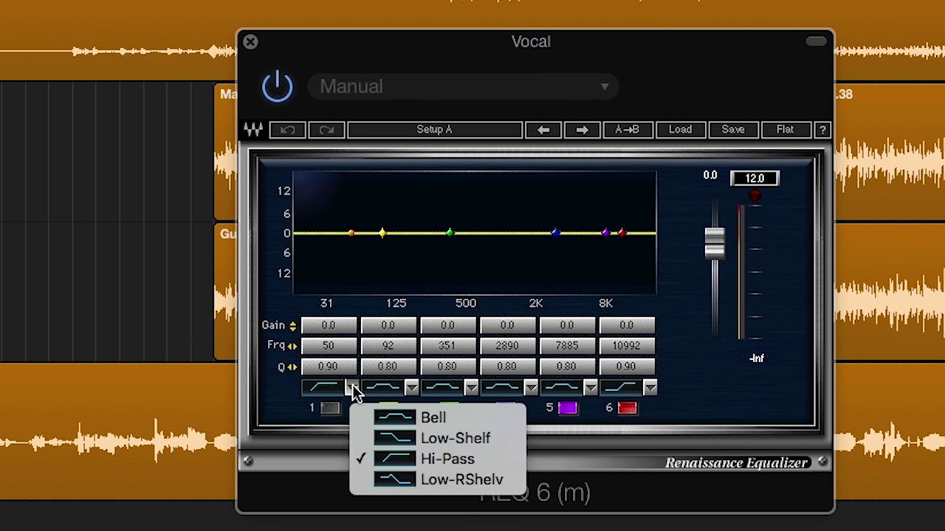
pyautogui.click(517, 457)
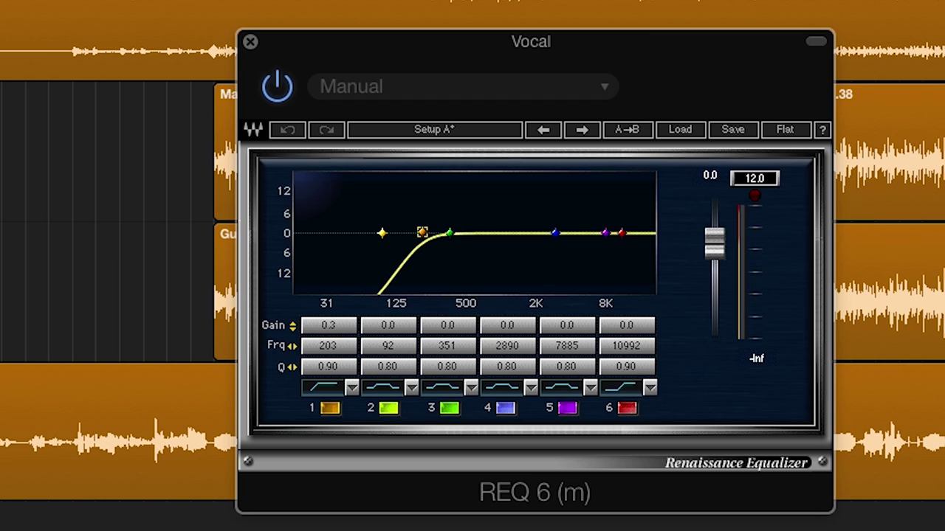
pyautogui.moveTo(328, 346); pyautogui.dragTo(330, 345)
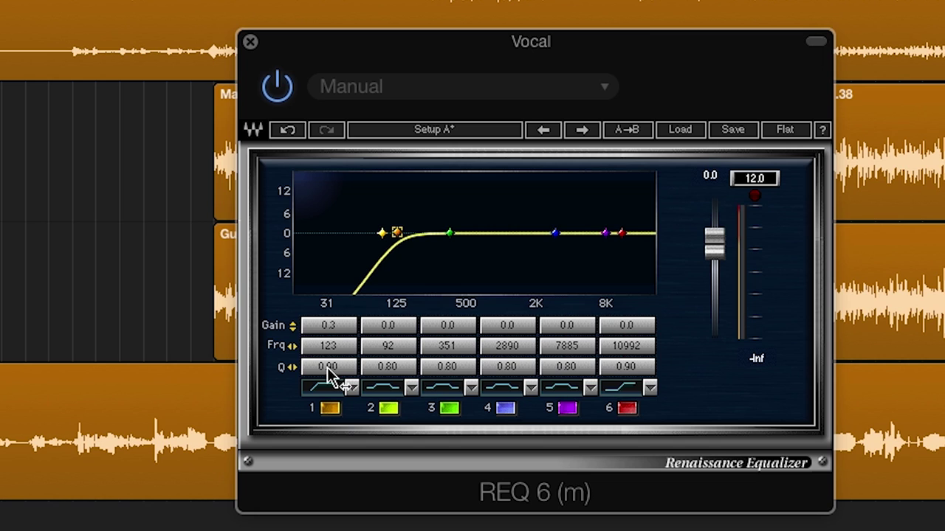
pyautogui.moveTo(327, 368); pyautogui.dragTo(346, 367)
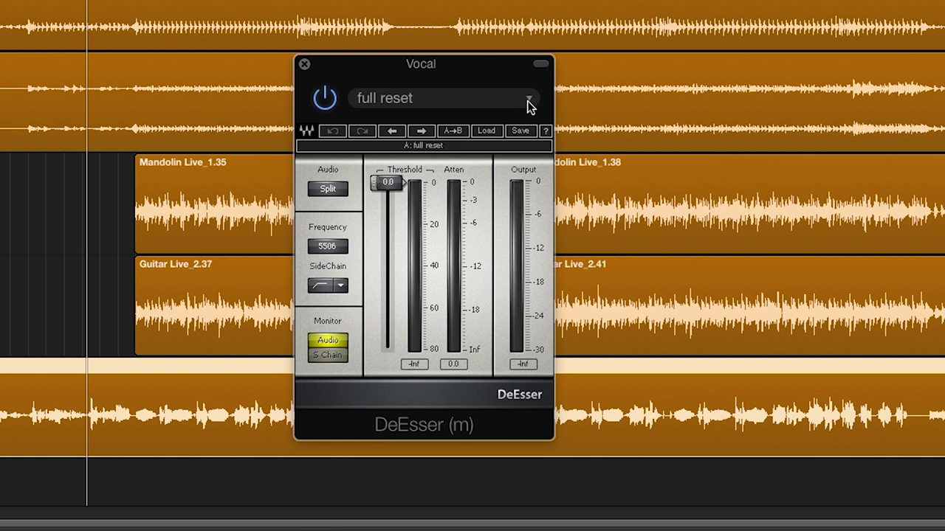
# Step: Load the Female Ess factory preset in the vocal's DeEsser and fine-tune its threshold during playback
pyautogui.click(529, 98)
pyautogui.moveTo(448, 210)
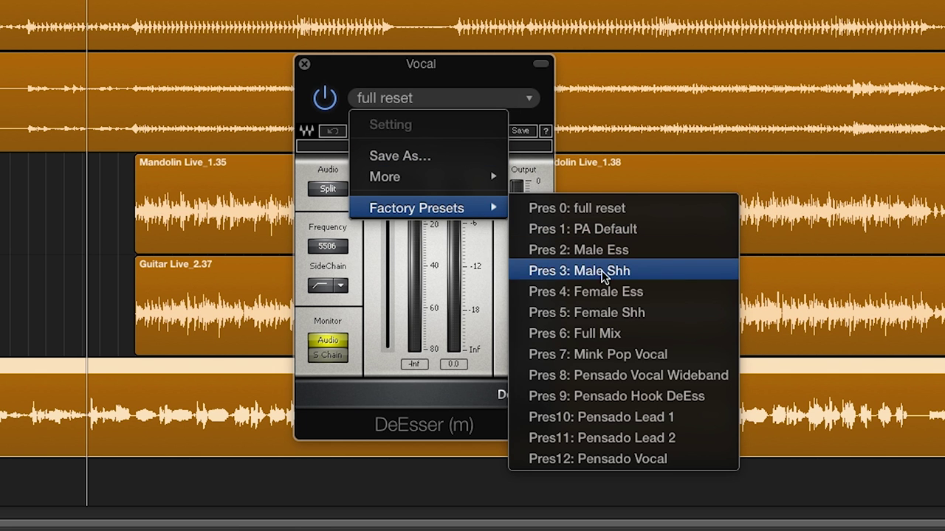
pyautogui.click(618, 290)
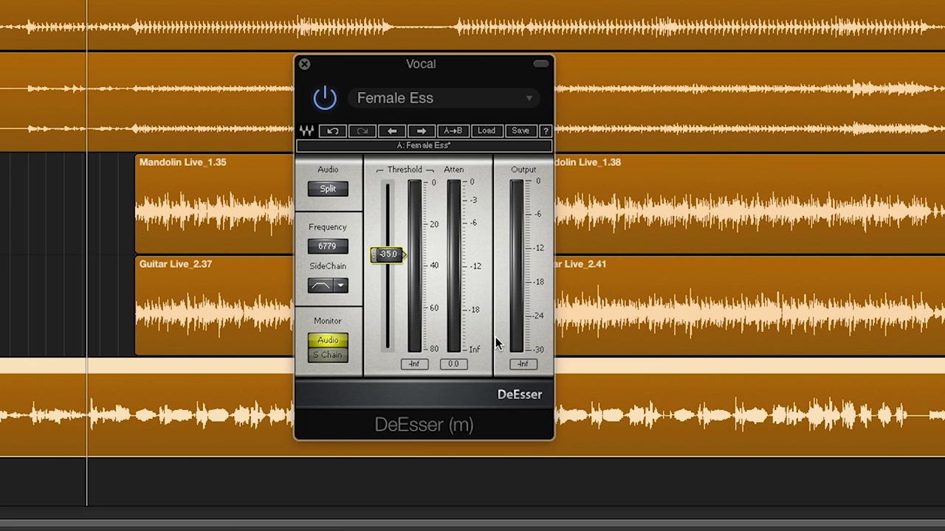
pyautogui.press('space')
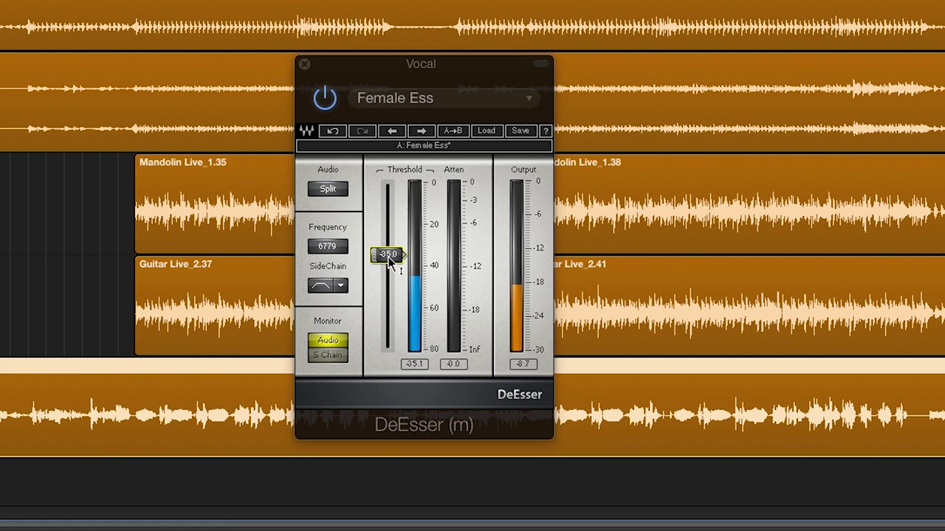
pyautogui.moveTo(389, 262); pyautogui.dragTo(388, 261)
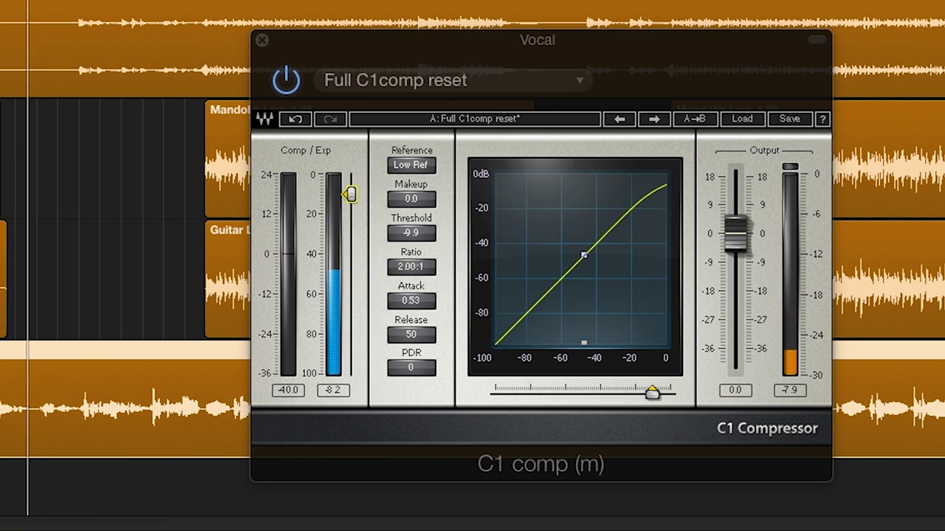
# Step: Fine-tune the thresholds of the vocal's C1 Compressor and Renaissance Compressor during playback
pyautogui.moveTo(351, 195); pyautogui.dragTo(350, 199)
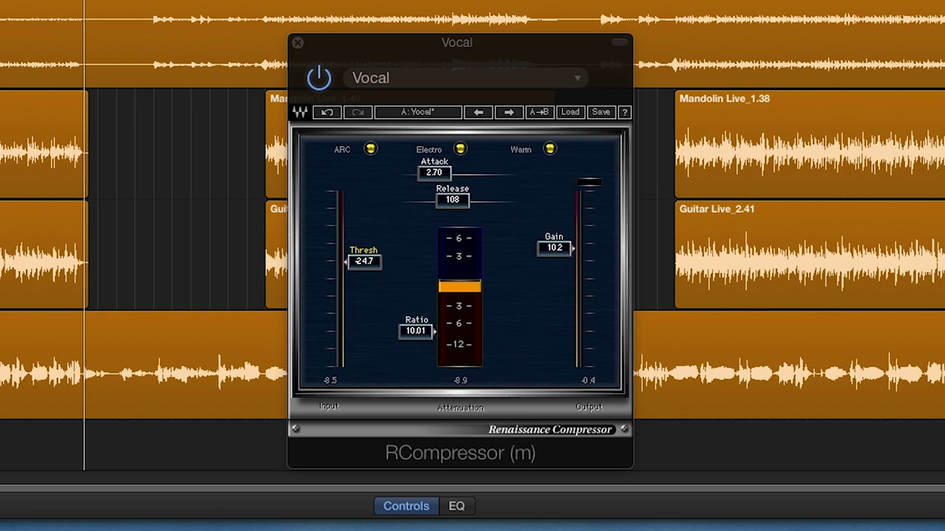
pyautogui.moveTo(369, 260); pyautogui.dragTo(369, 264)
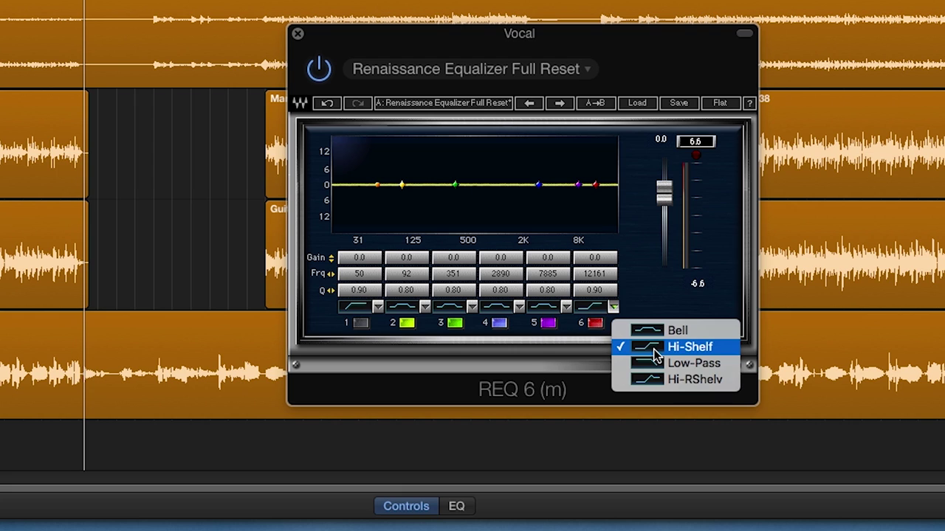
# Step: Shape the vocal's second REQ 6 with a Hi-Shelf on band 6, a 3.5 dB cut at 174 Hz and a band 3 boost, and compare it bypassed
pyautogui.click(654, 349)
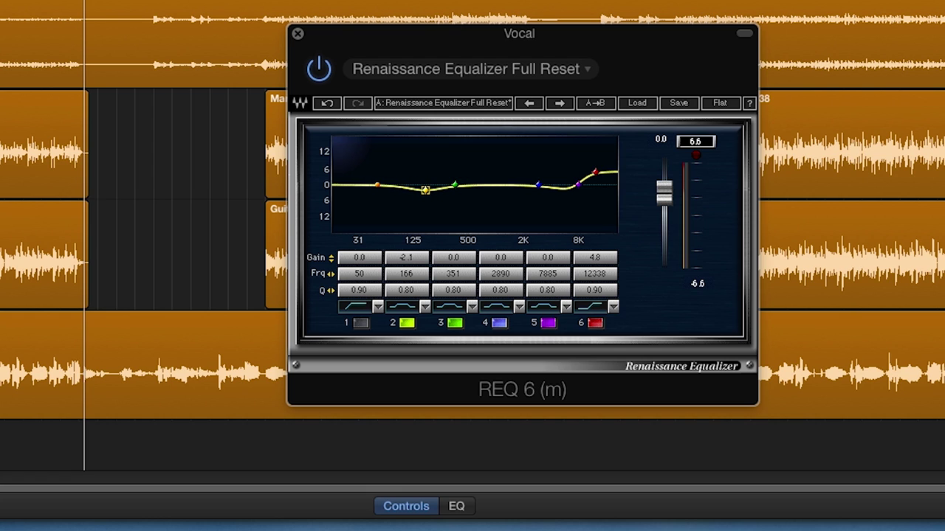
pyautogui.moveTo(425, 191); pyautogui.dragTo(426, 192)
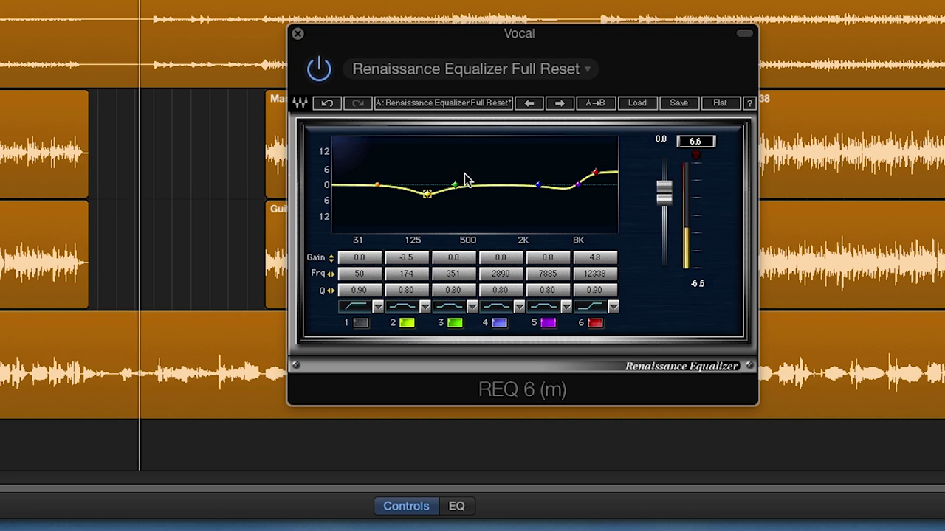
pyautogui.moveTo(455, 184); pyautogui.dragTo(494, 176)
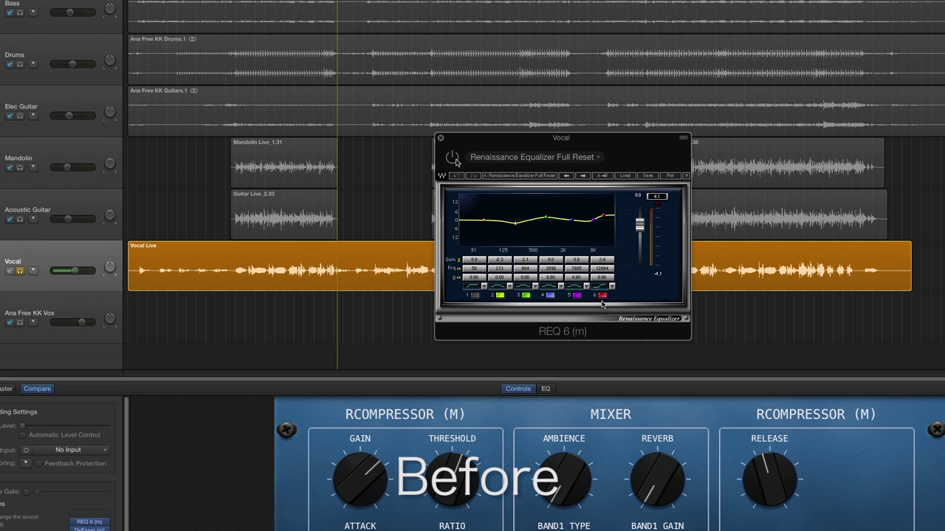
pyautogui.moveTo(453, 144); pyautogui.dragTo(482, 143)
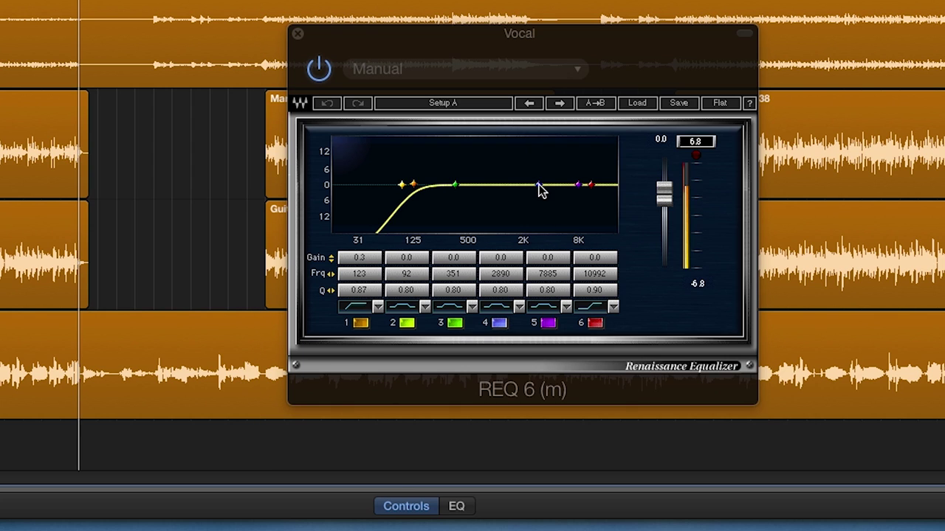
# Step: Boost band 4 of the vocal's first REQ 6 slightly and shift it down in frequency
pyautogui.moveTo(539, 185); pyautogui.dragTo(537, 185)
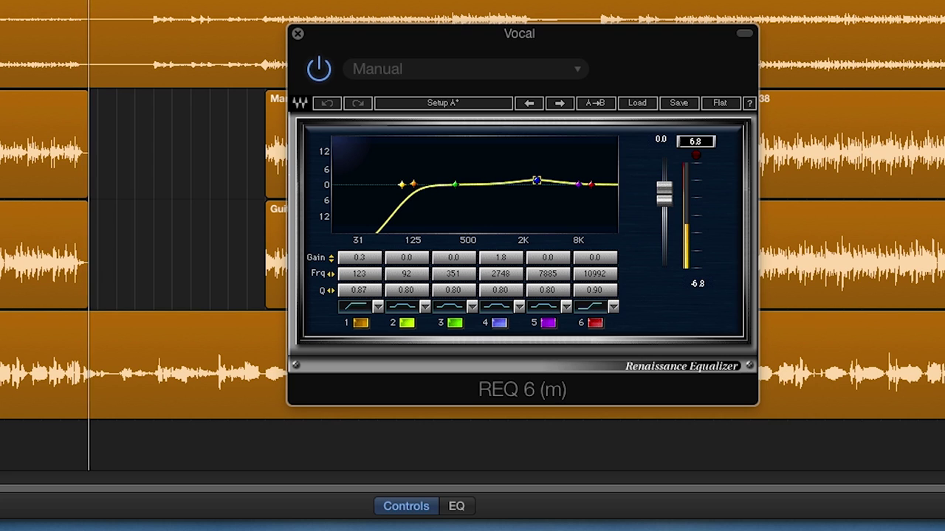
pyautogui.moveTo(536, 181); pyautogui.dragTo(511, 179)
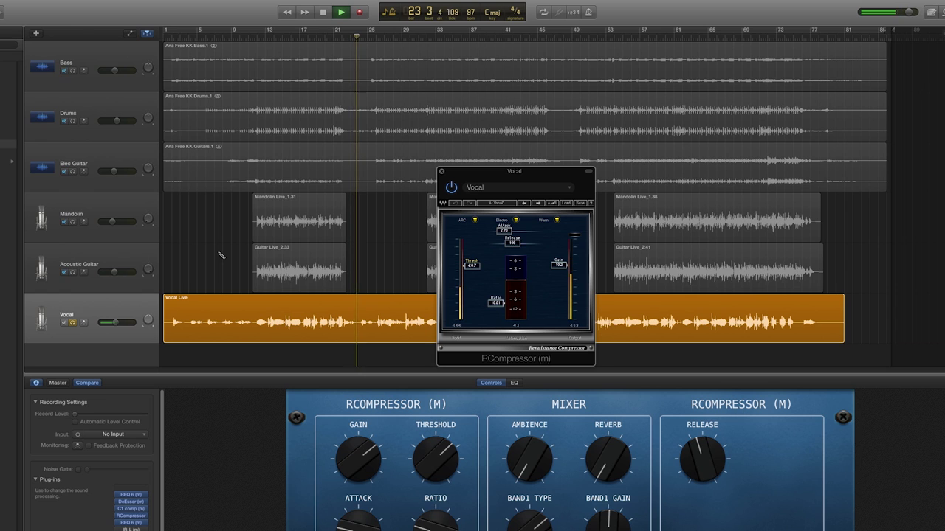
# Step: Compare the equalized vocal soloed and within the full mix, with its first REQ 6 open
pyautogui.click(129, 495)
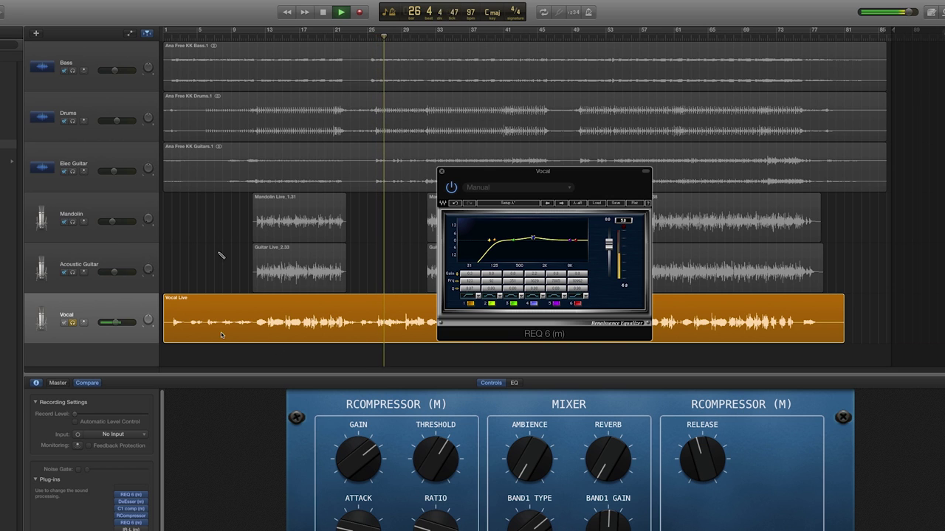
pyautogui.press('super+a')
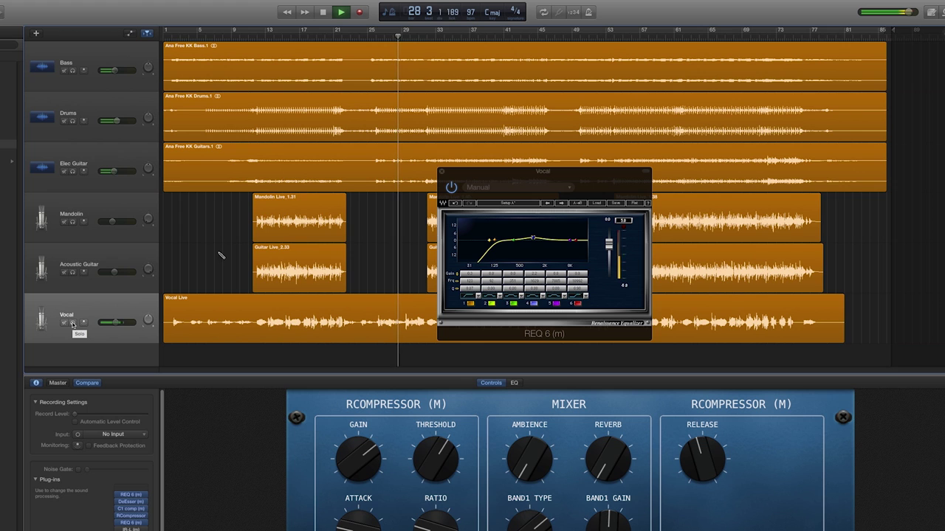
pyautogui.click(72, 323)
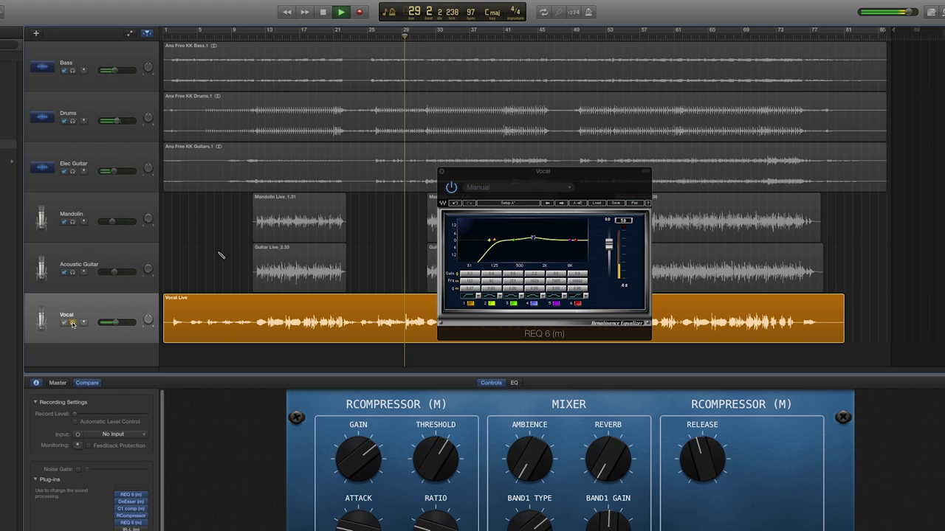
pyautogui.click(71, 323)
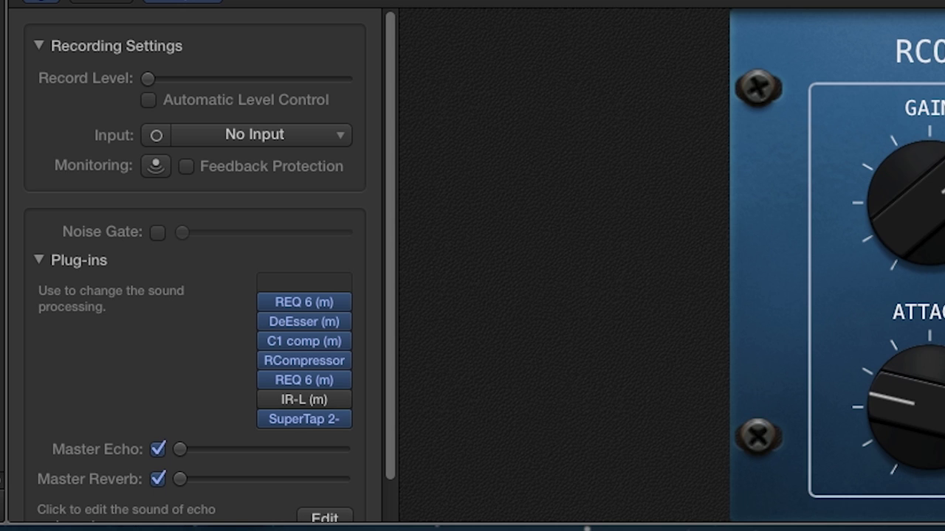
# Step: Rebalance the vocal's ambience effects by turning off SuperTap, lowering the IR-L Dry/Wet mix and adjusting Master Echo
pyautogui.click(305, 420)
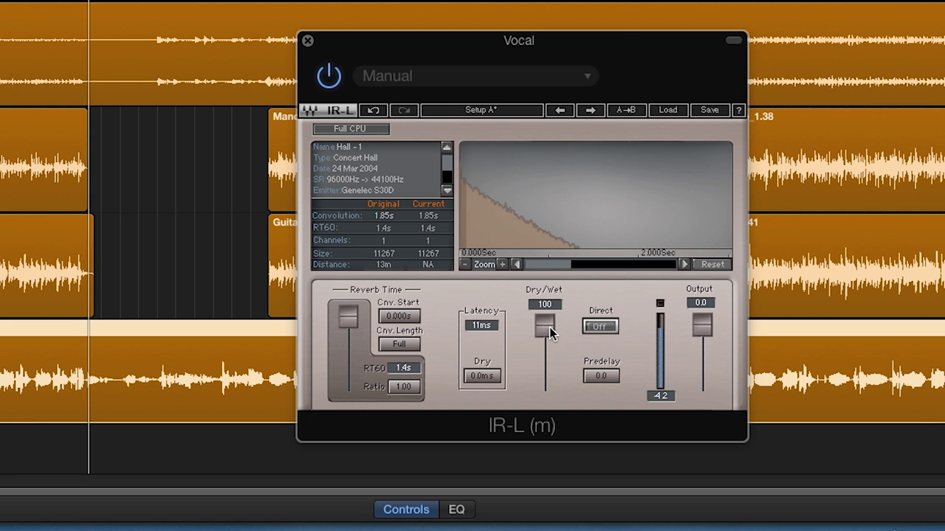
pyautogui.moveTo(545, 327); pyautogui.dragTo(545, 373)
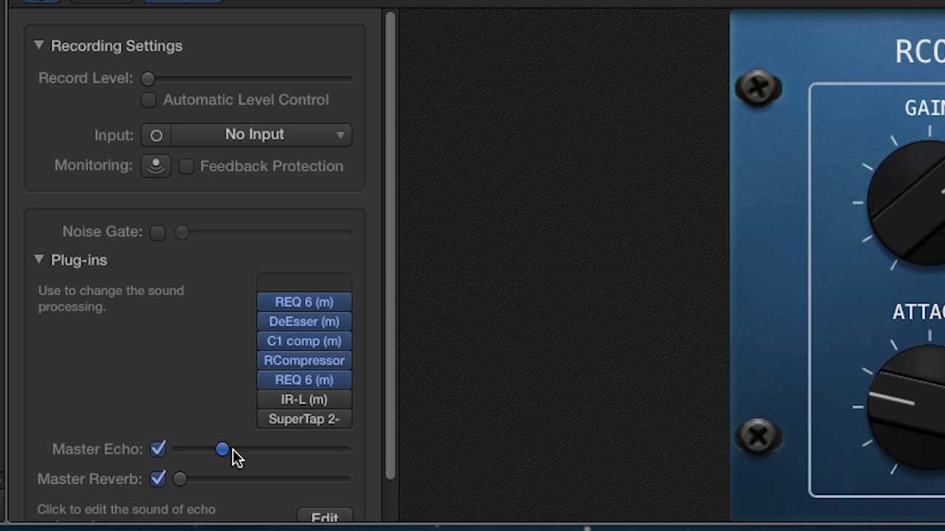
pyautogui.moveTo(293, 465); pyautogui.dragTo(142, 446)
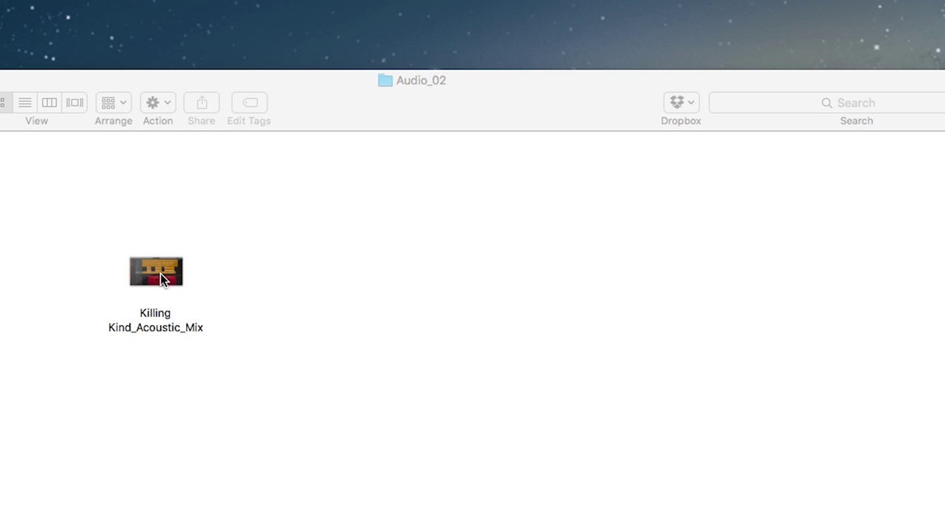
# Step: Open the Killing Kind_Acoustic_Mix project from the Audio_02 folder with Logic Pro X (10.2.4)
pyautogui.rightClick(160, 274)
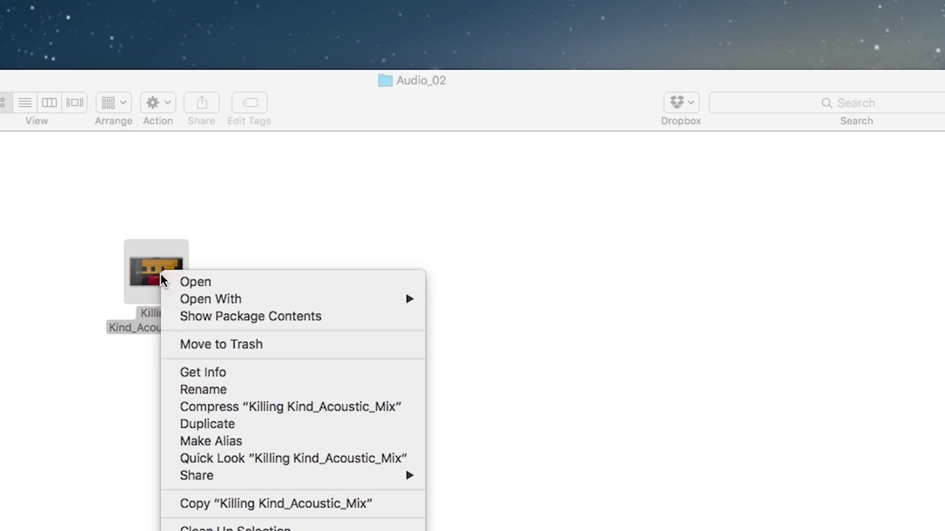
pyautogui.moveTo(201, 299)
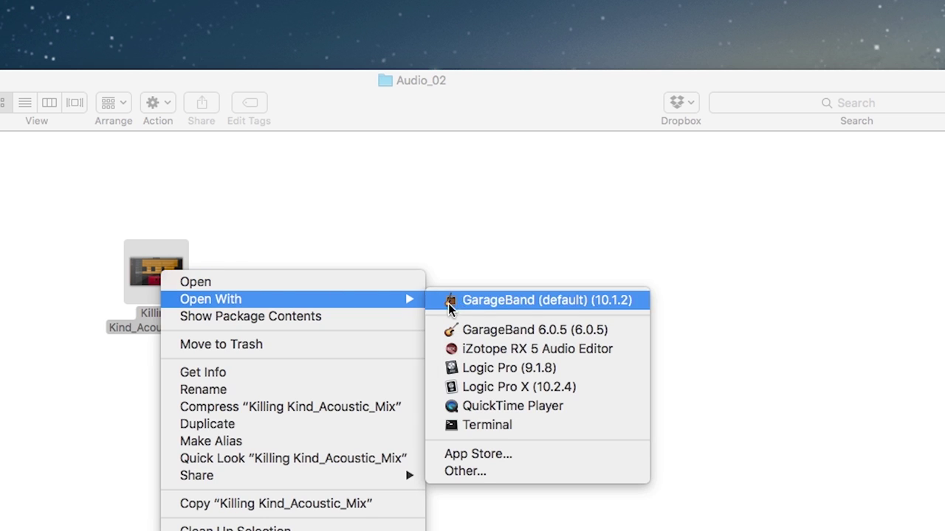
pyautogui.click(533, 388)
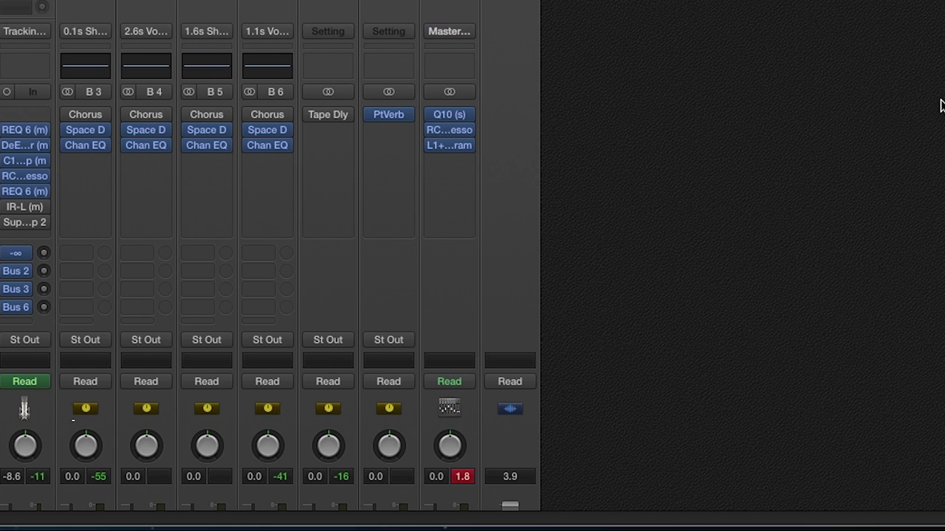
# Step: Replace the PlatinumVerb on its aux channel with the stereo Waves IR-L full reverb, and raise the vocal's Bus 2 send
pyautogui.click(398, 114)
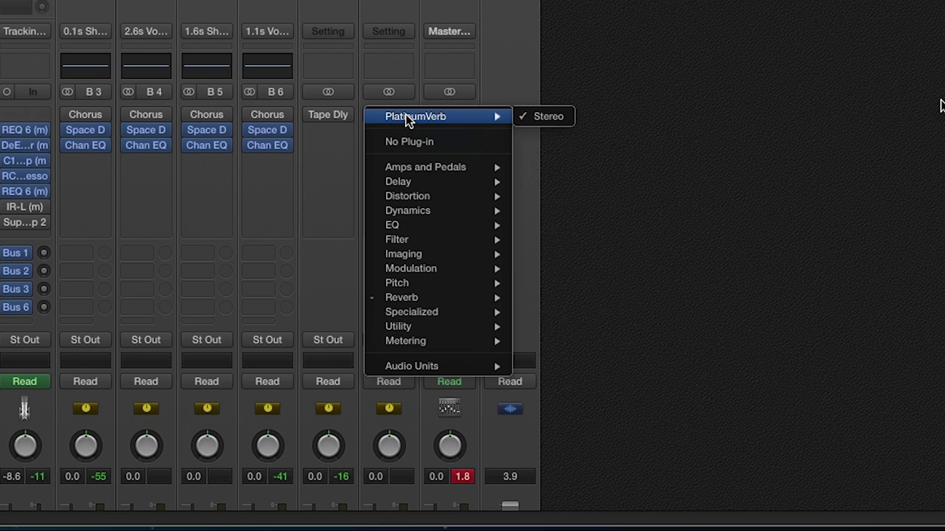
pyautogui.moveTo(458, 369)
pyautogui.moveTo(550, 381)
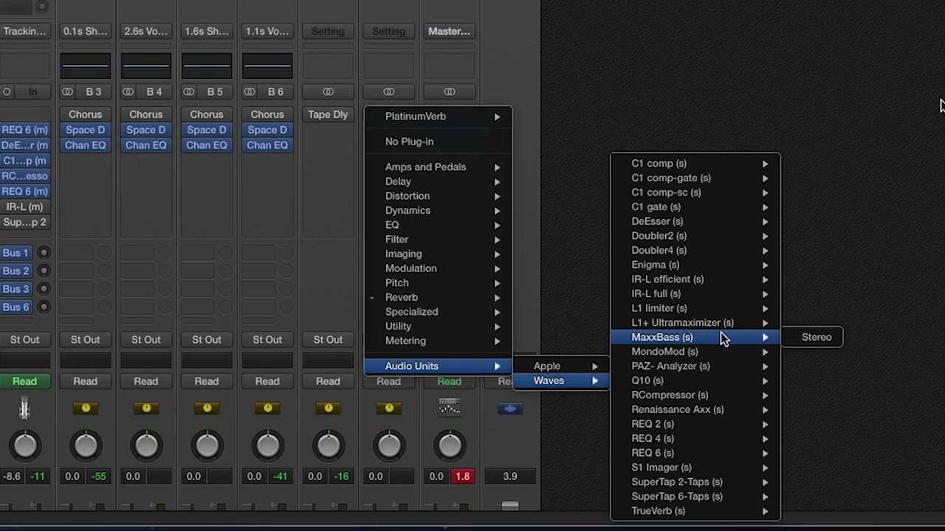
pyautogui.moveTo(730, 297)
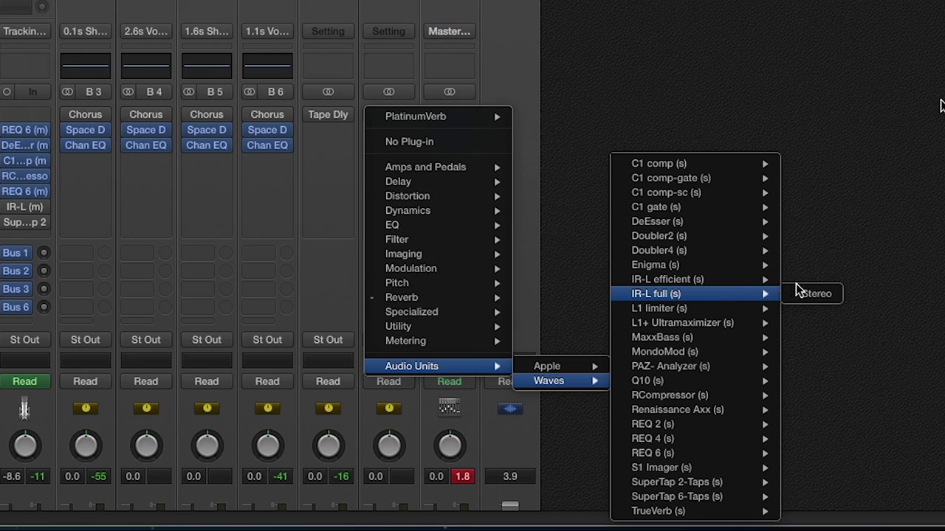
pyautogui.click(816, 295)
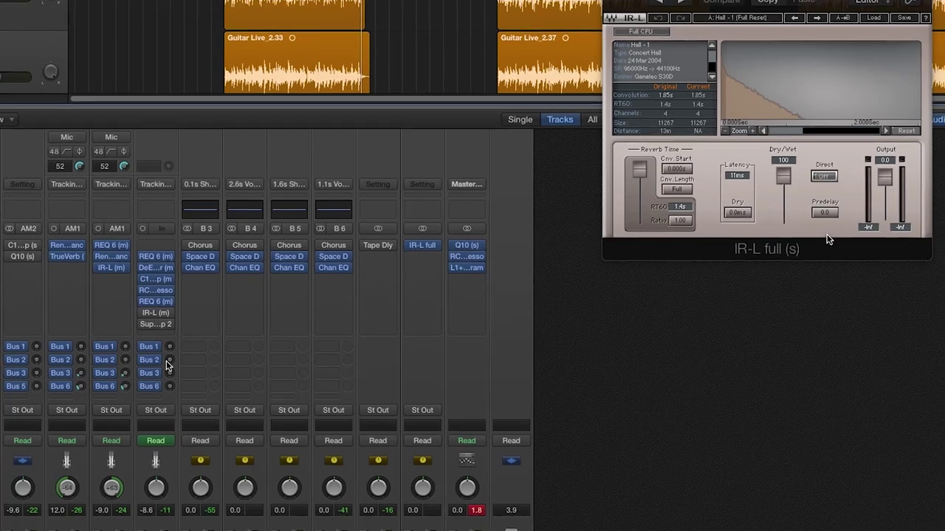
pyautogui.moveTo(167, 362); pyautogui.dragTo(170, 325)
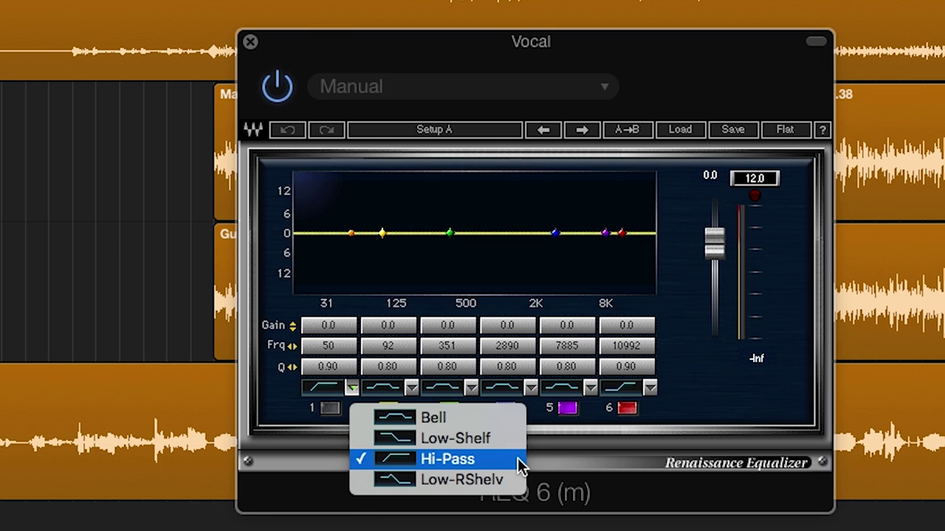
# Step: Use the Hi-Pass shape for band 1 of the vocal's first REQ 6 and adjust the band's point on the curve
pyautogui.click(353, 245)
pyautogui.moveTo(353, 238); pyautogui.dragTo(352, 233)
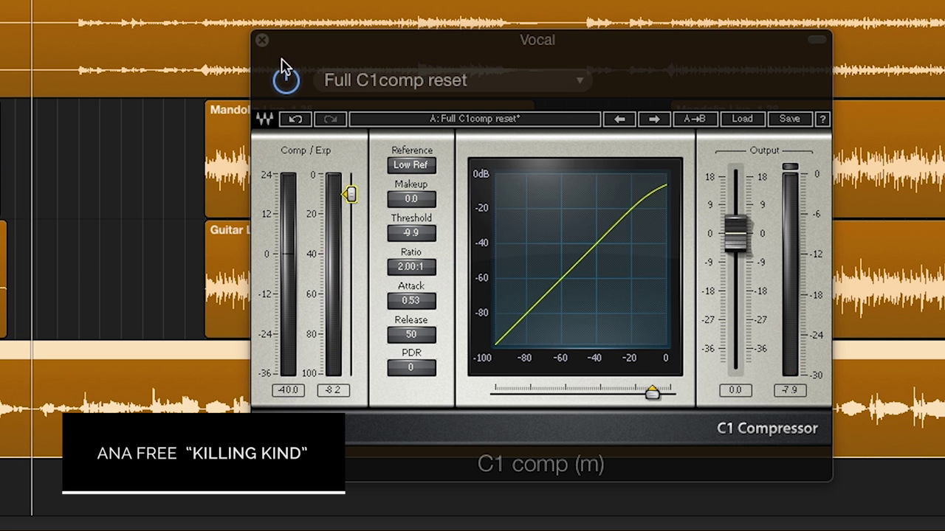
# Step: Lower the thresholds of the vocal's C1 comp and RCompressor slightly
pyautogui.moveTo(352, 196)
pyautogui.mouseDown()
pyautogui.moveTo(352, 186)
pyautogui.moveTo(352, 204)
pyautogui.mouseUp()
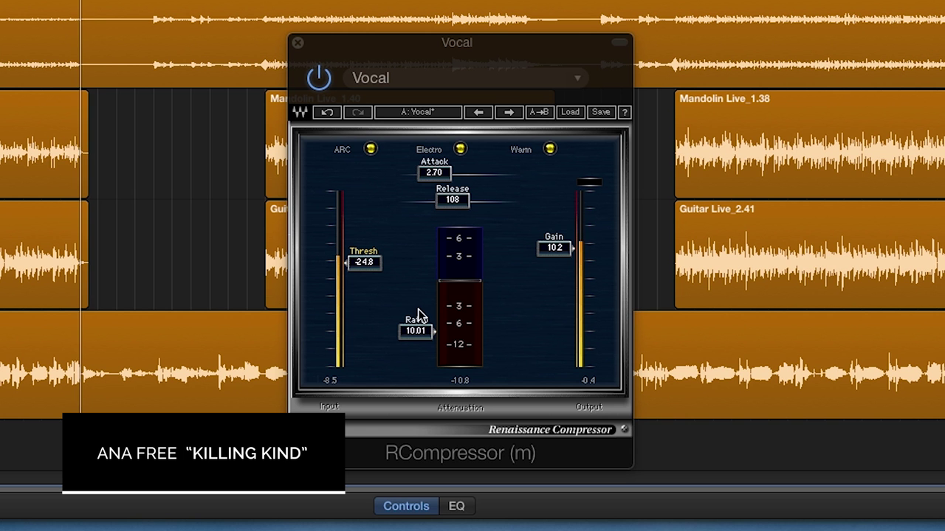
pyautogui.moveTo(369, 262); pyautogui.dragTo(369, 265)
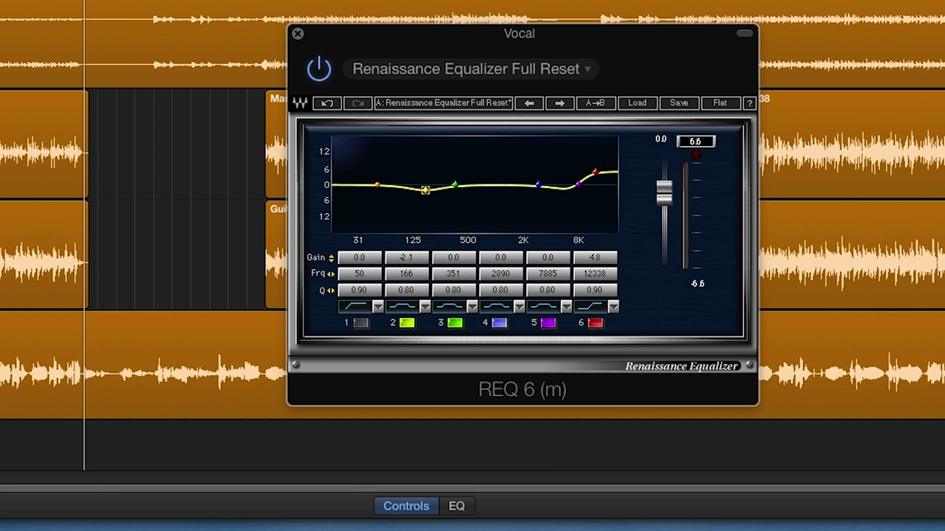
# Step: Cut band 2 of the vocal's second REQ 6 to -4.1 dB at 171 Hz
pyautogui.moveTo(425, 189); pyautogui.dragTo(426, 195)
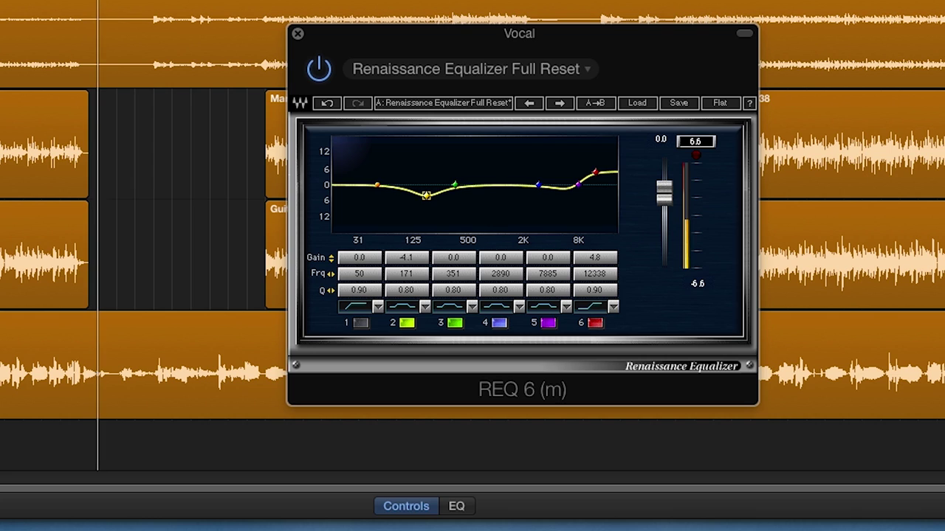